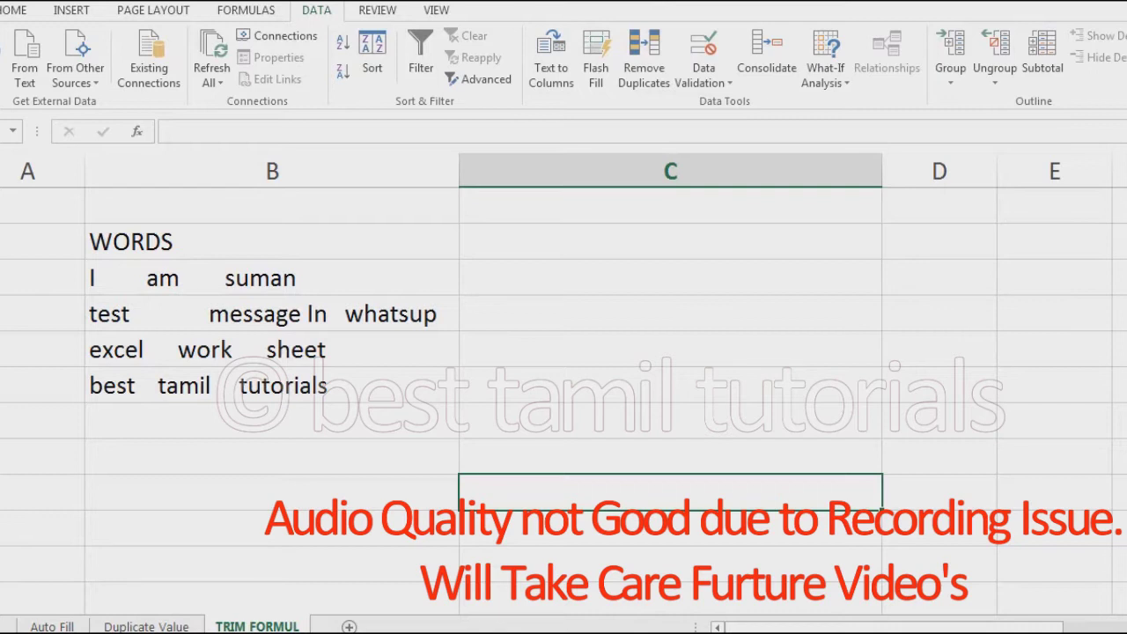
- Enter =TRIM(B3) in C3 so the first phrase shows with single spaces
click(670, 278)
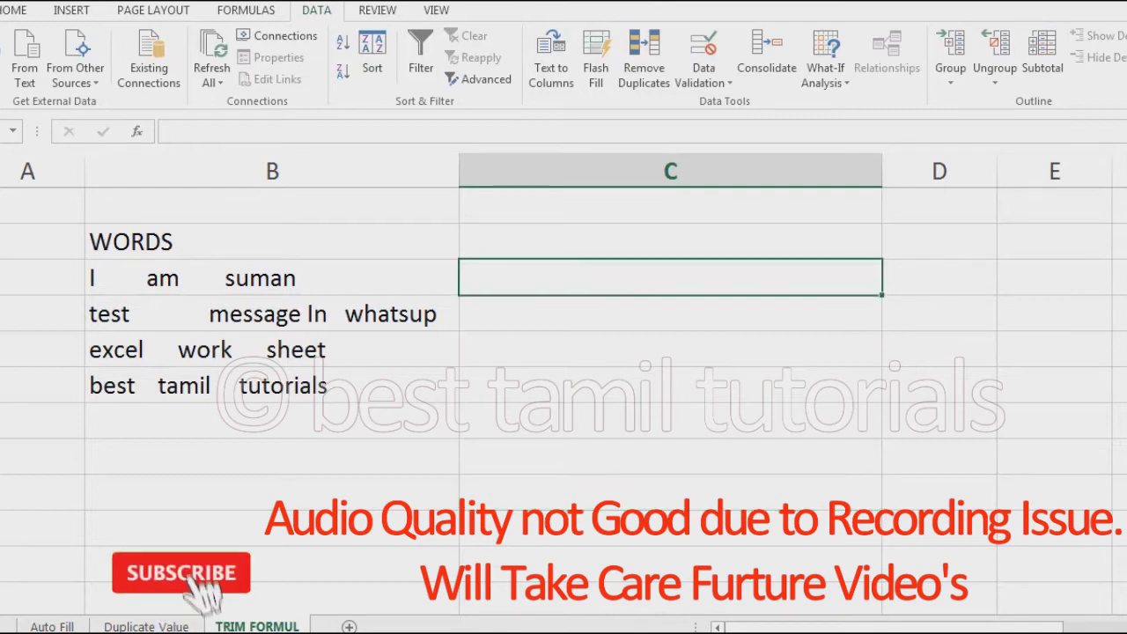
text(=trim()
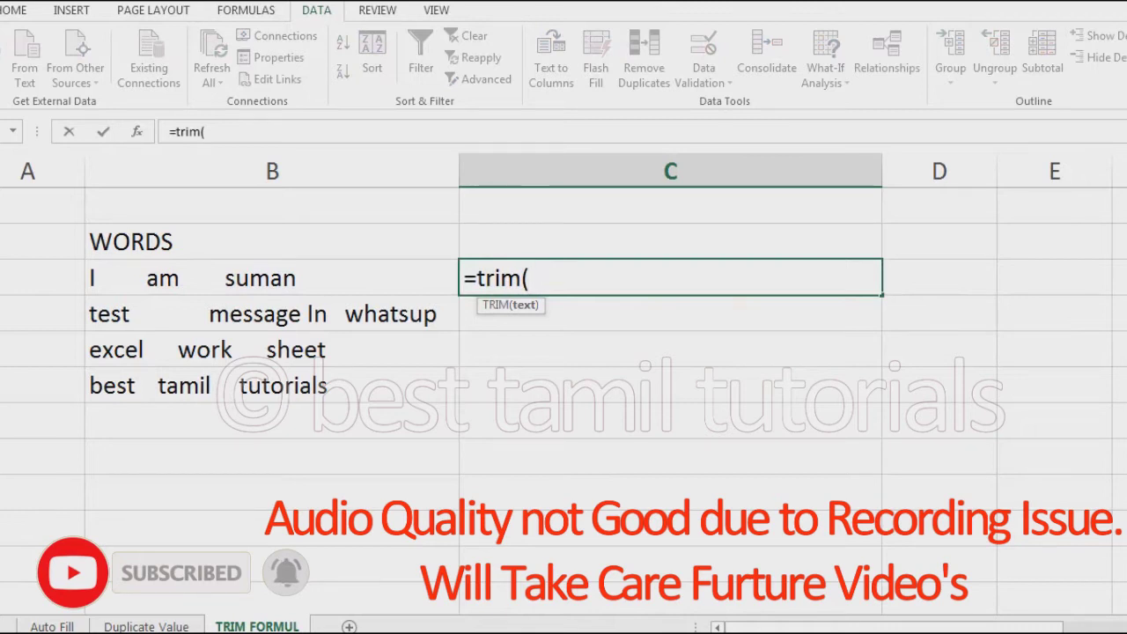
click(272, 278)
text())
key(Return)
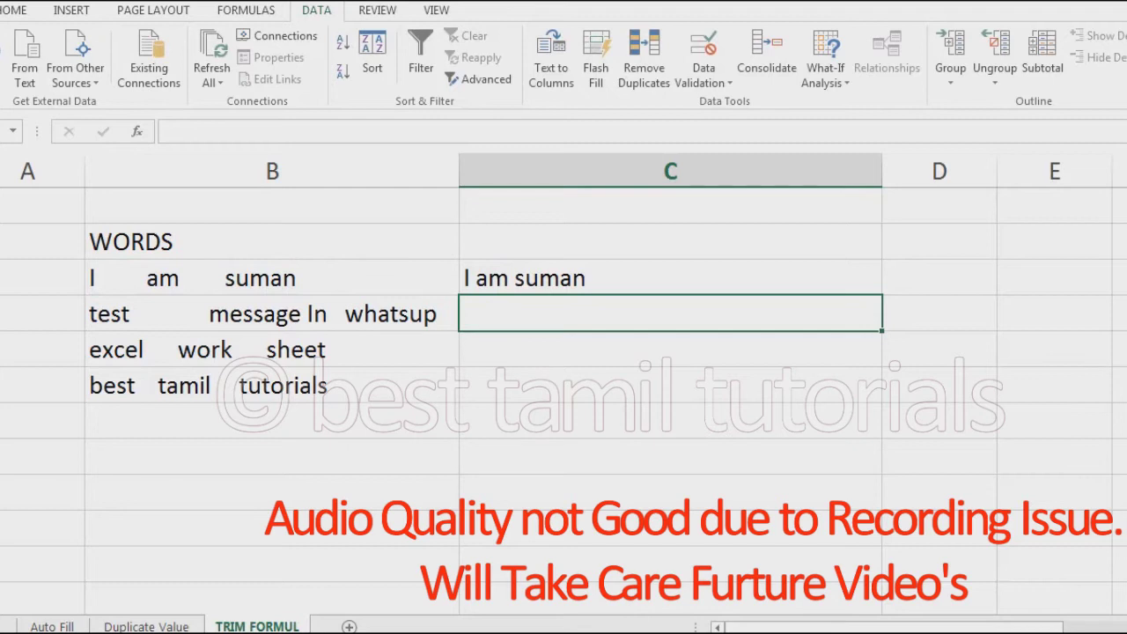
- Enter =TRIM(B4) in C4, then fill the formula down into C5
text(=tr)
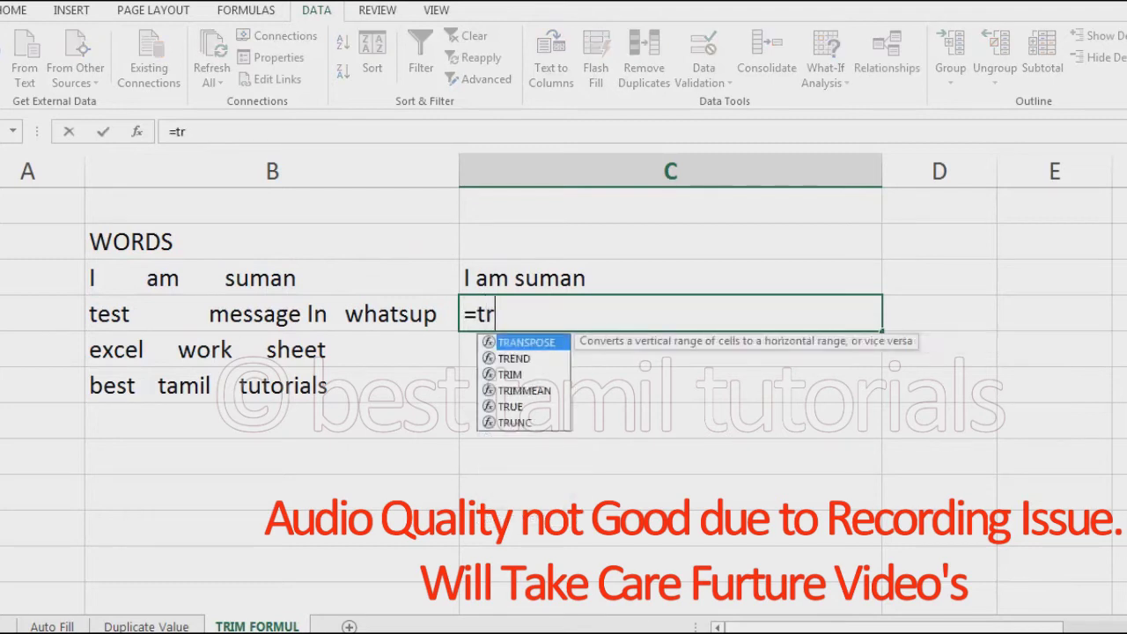
text(im()
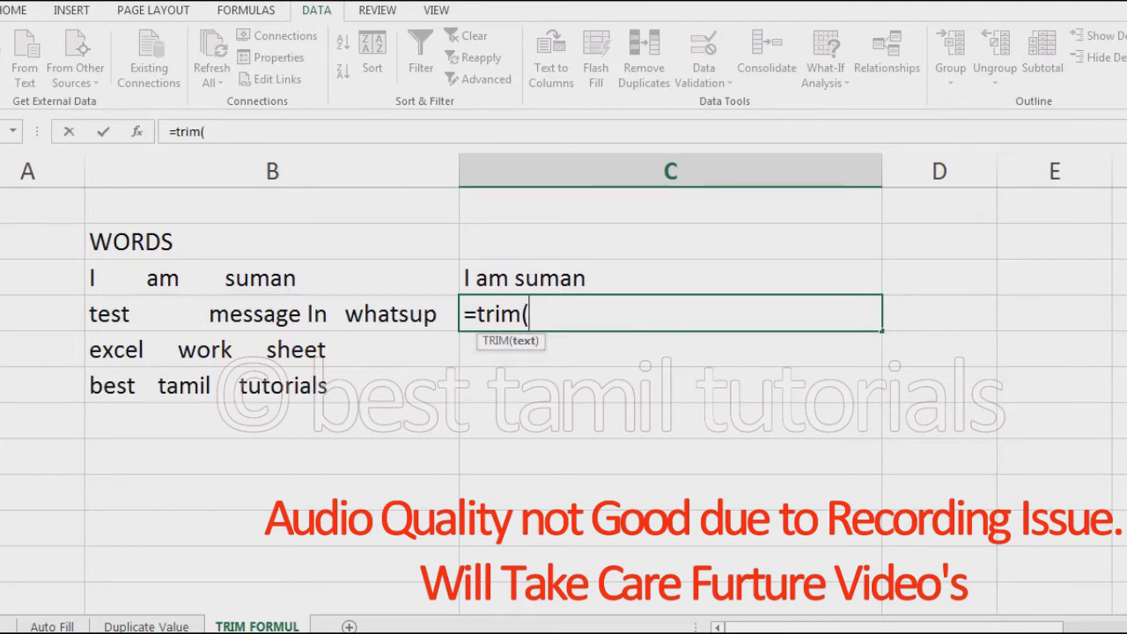
click(265, 313)
text())
key(Return)
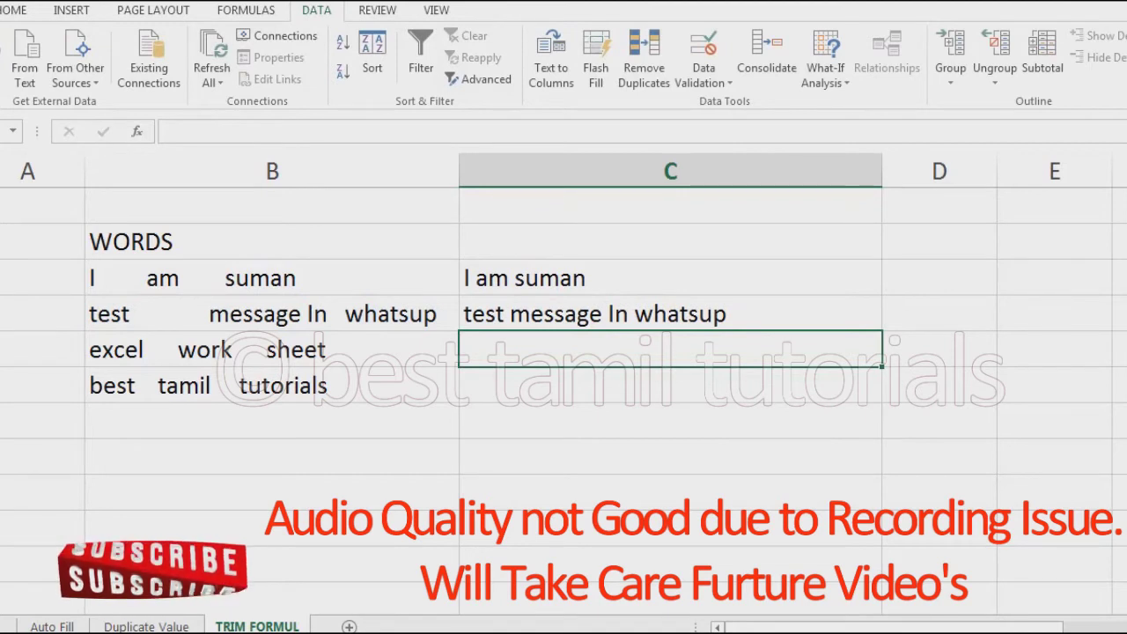
key(ctrl+d)
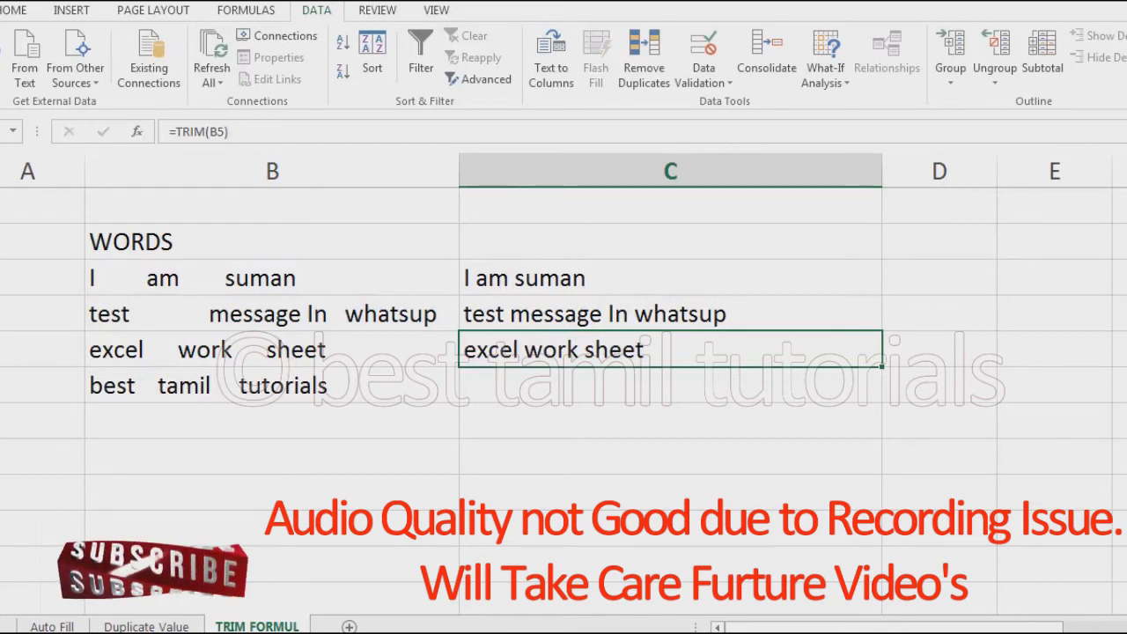
- Fill the TRIM formula down into C6 to show "best tamil tutorials"
click(670, 385)
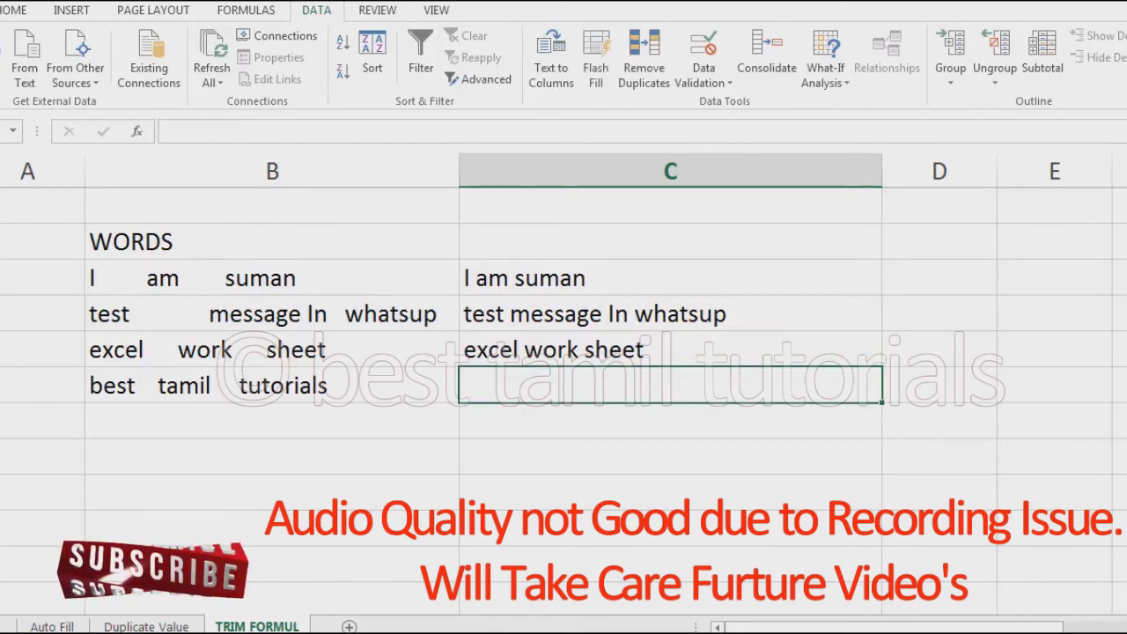
key(ctrl+d)
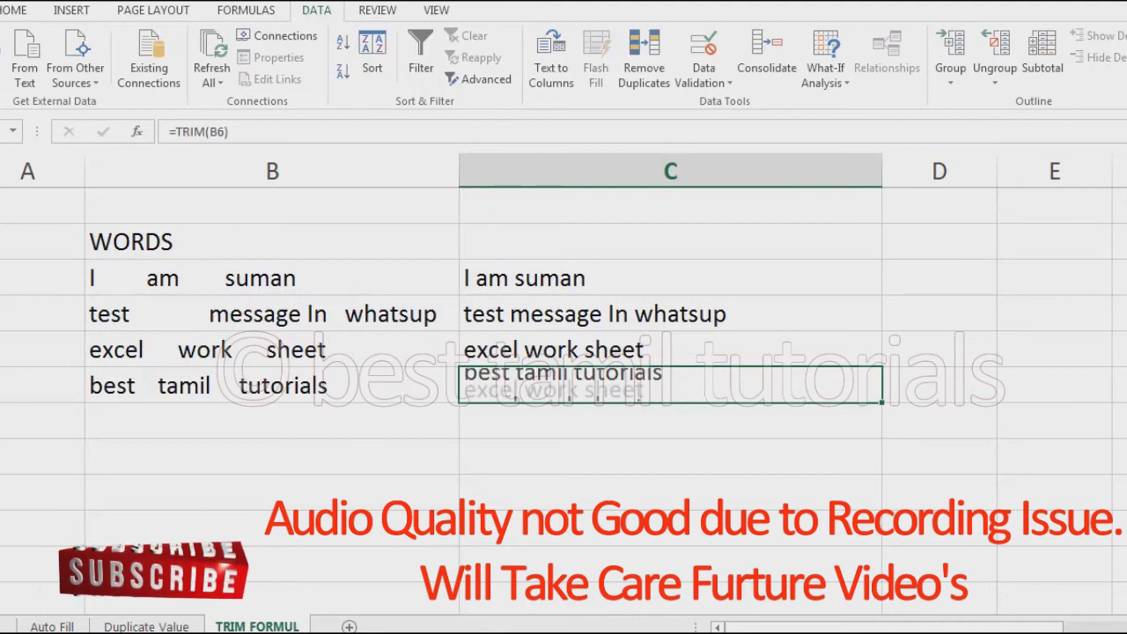